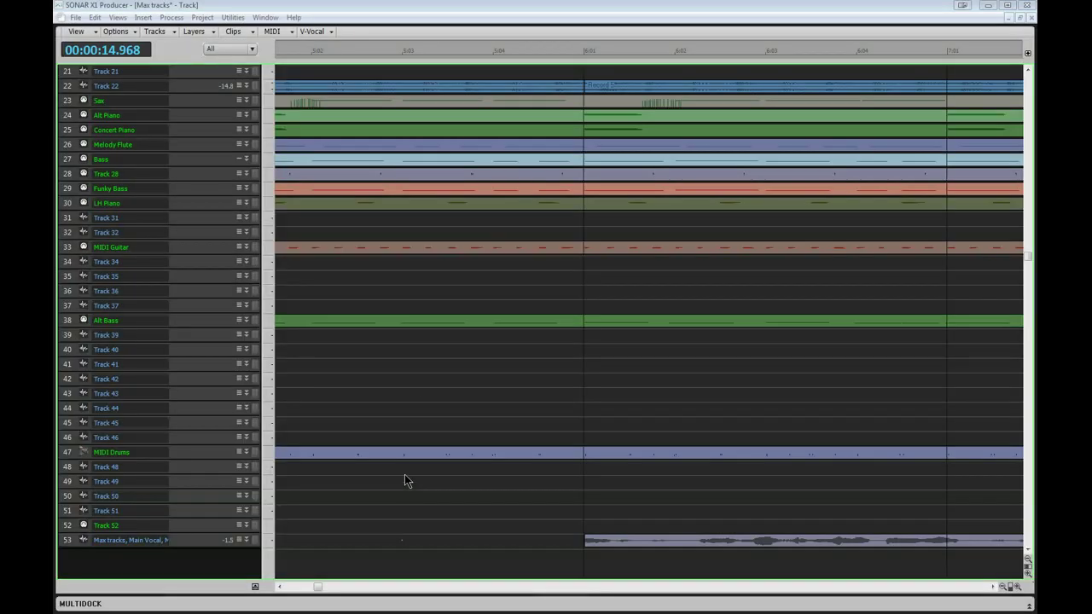
Open the MIDI Drums clip in a Piano Roll and enlarge it to show the drum note rows
{"action": "left_click", "coordinate": [420, 43]}
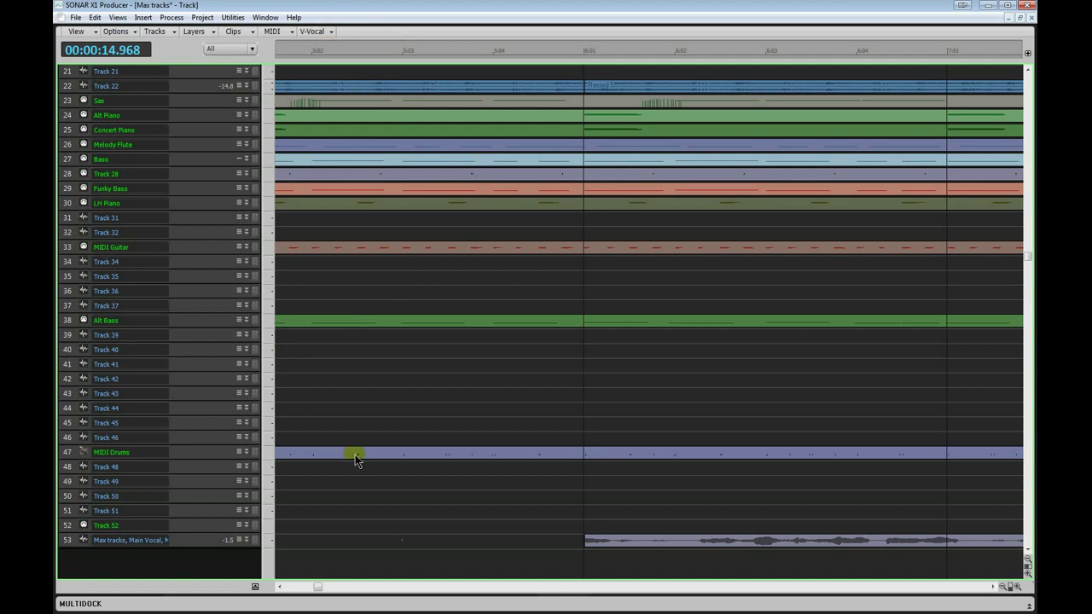
{"action": "double_click", "coordinate": [456, 458]}
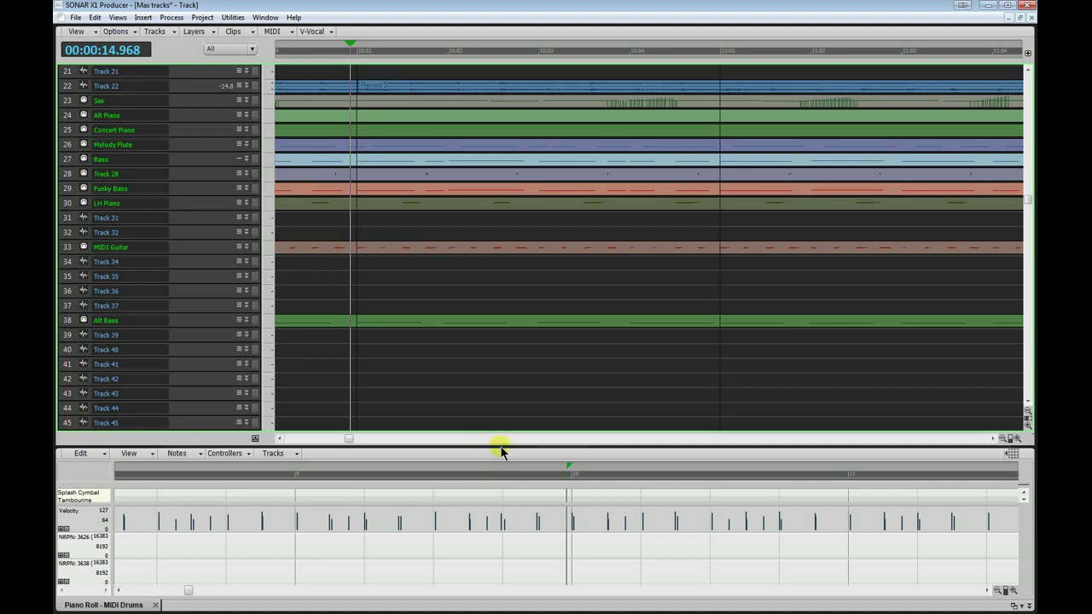
{"action": "left_click_drag", "start_coordinate": [501, 451], "coordinate": [497, 318]}
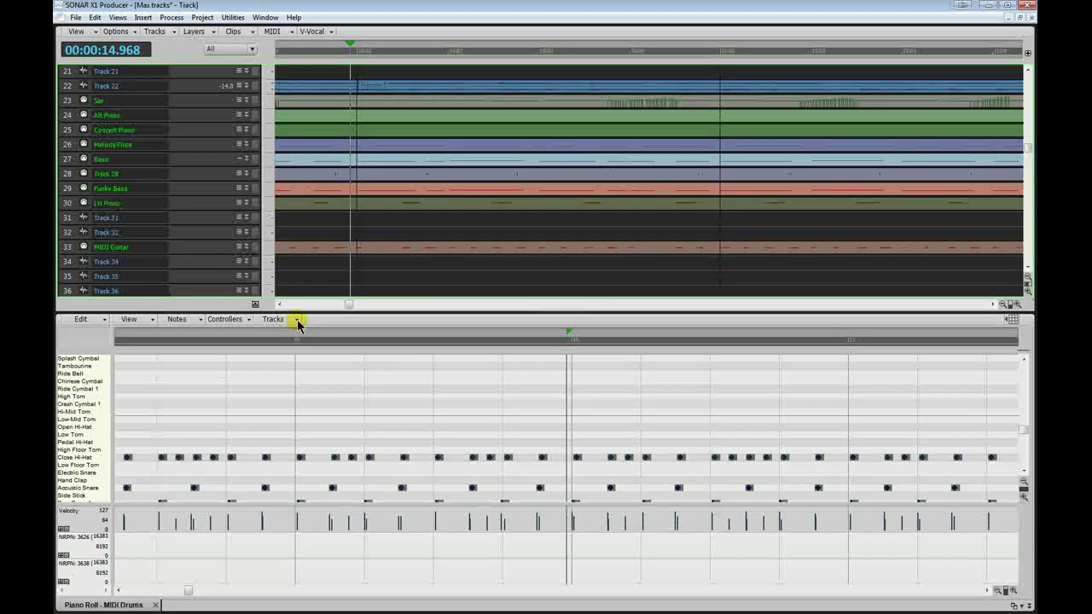
Show the track pane and display Funky Bass and LH Piano together in the piano roll
{"action": "left_click", "coordinate": [147, 319]}
{"action": "left_click", "coordinate": [158, 333]}
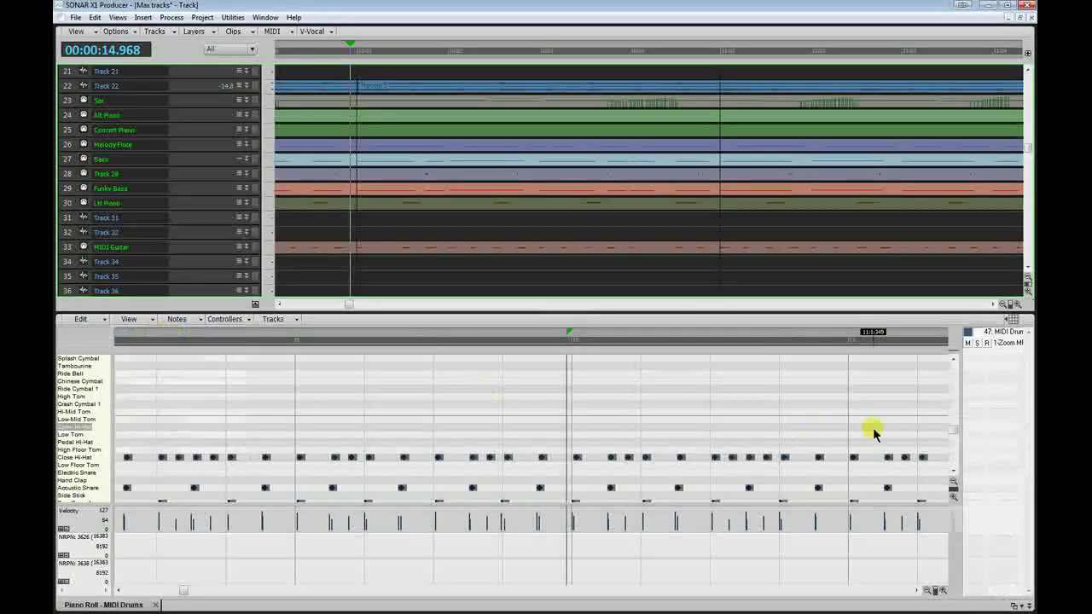
{"action": "left_click", "coordinate": [292, 321]}
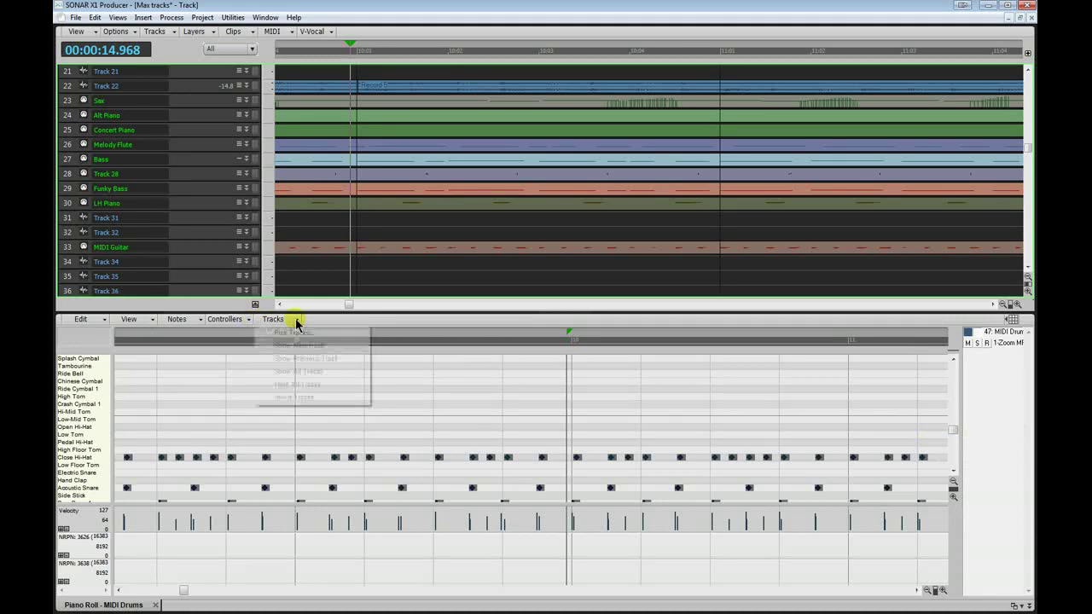
{"action": "left_click", "coordinate": [288, 331]}
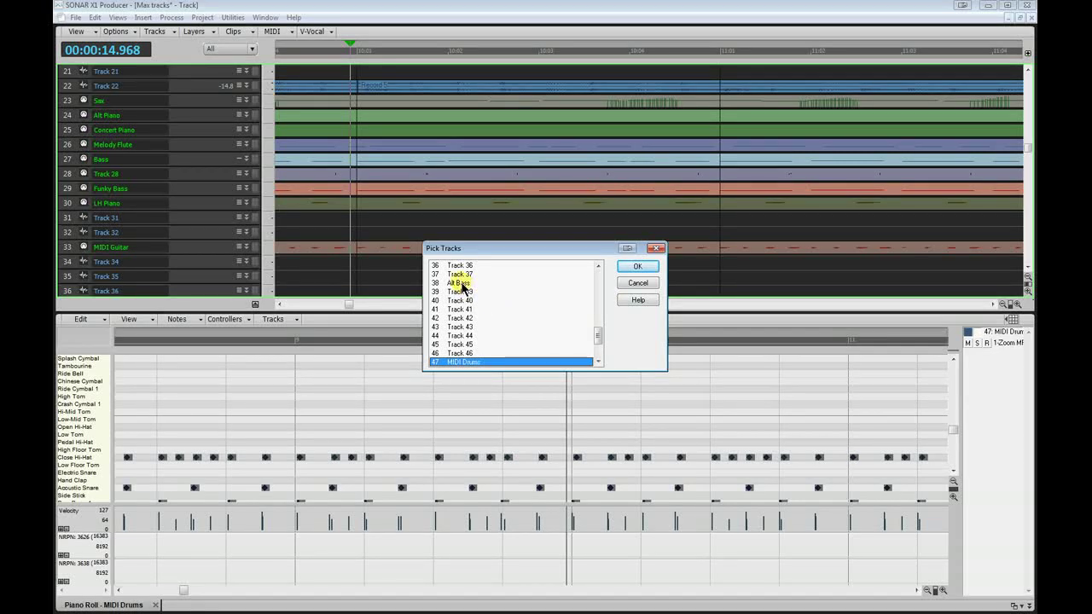
{"action": "scroll", "coordinate": [599, 341], "scroll_direction": "down", "scroll_amount": 1}
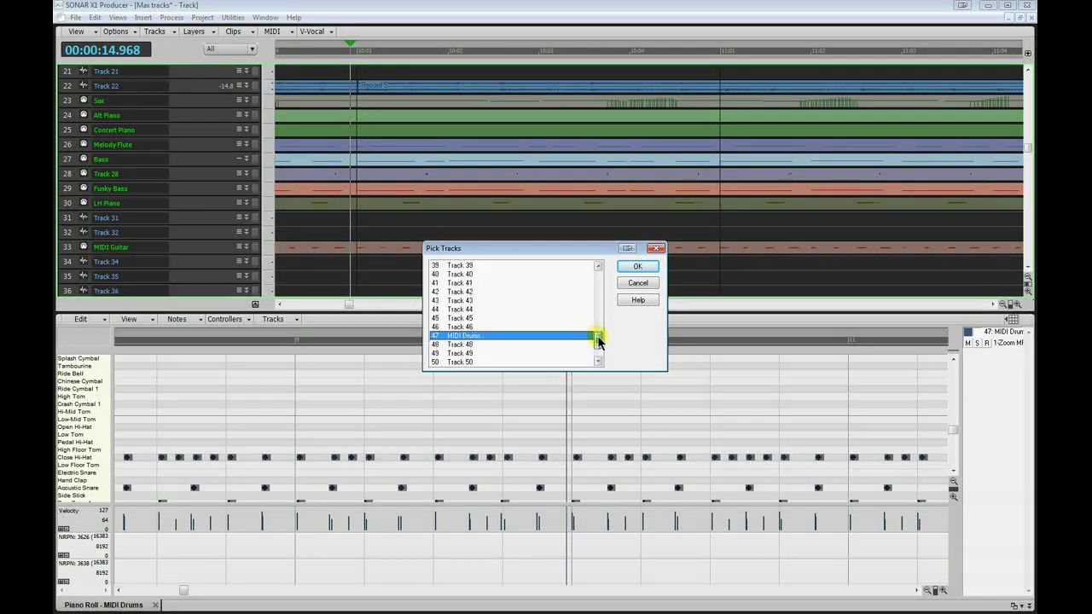
{"action": "left_click_drag", "start_coordinate": [598, 341], "coordinate": [597, 313]}
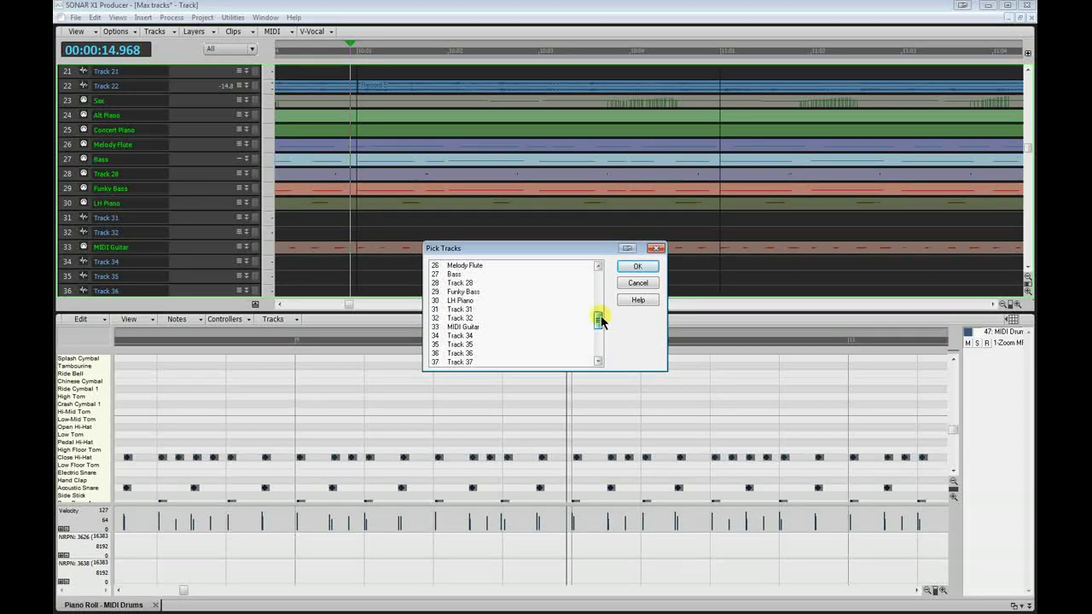
{"action": "left_click", "coordinate": [476, 300]}
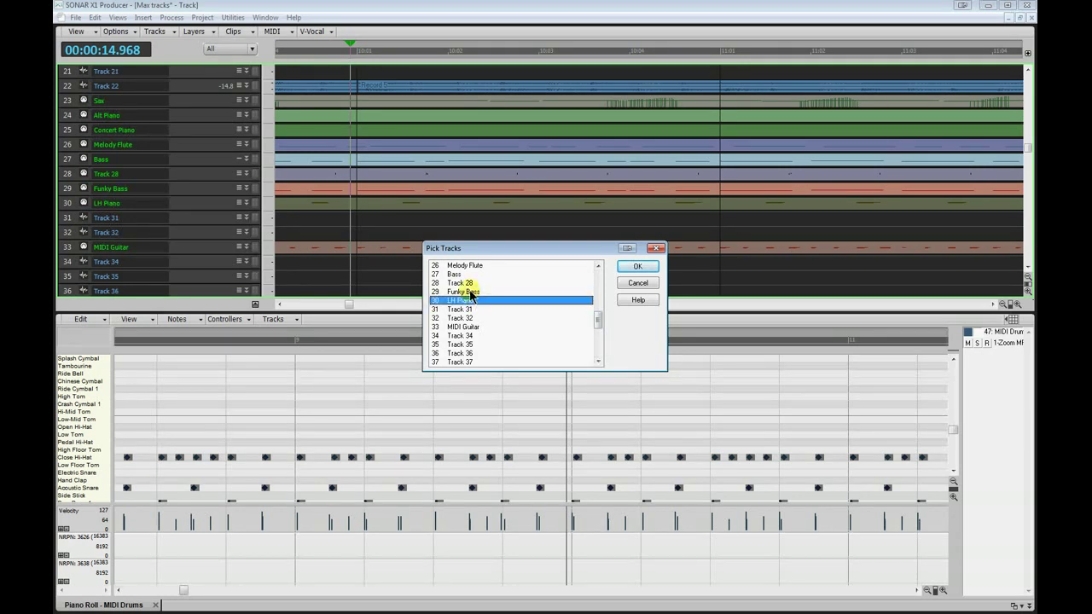
{"action": "left_click", "coordinate": [468, 291], "text": "ctrl"}
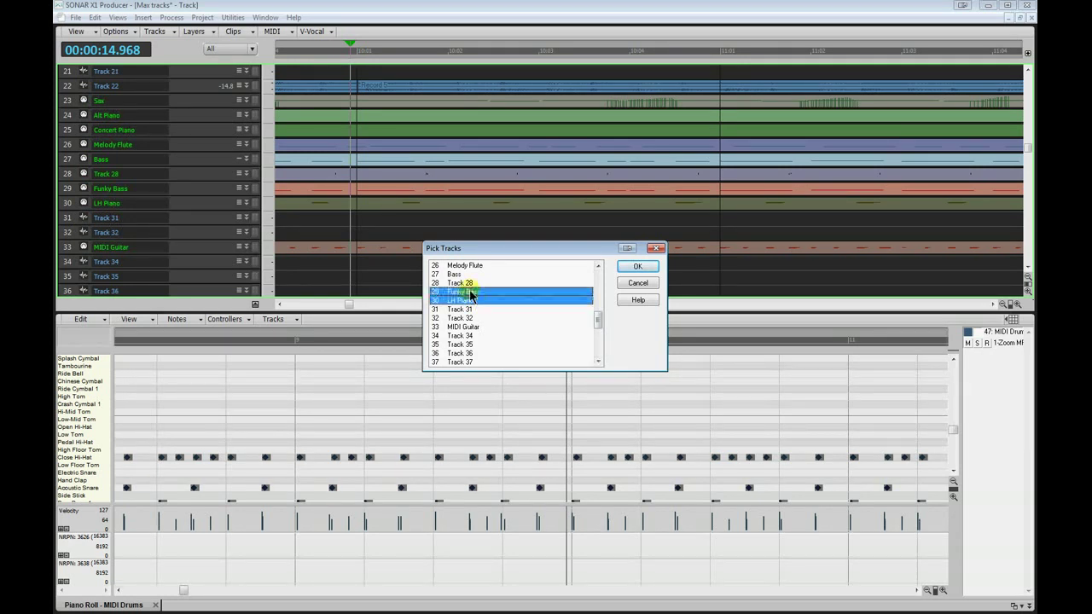
{"action": "left_click", "coordinate": [638, 266]}
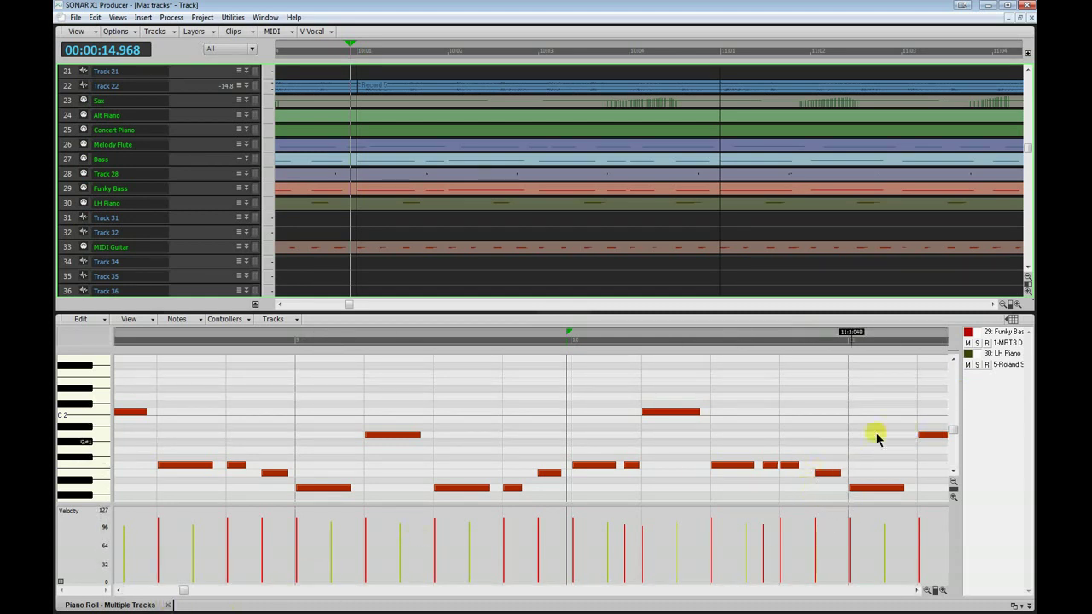
Pick MIDI Drums as the only track shown in the piano roll
{"action": "left_click", "coordinate": [297, 321]}
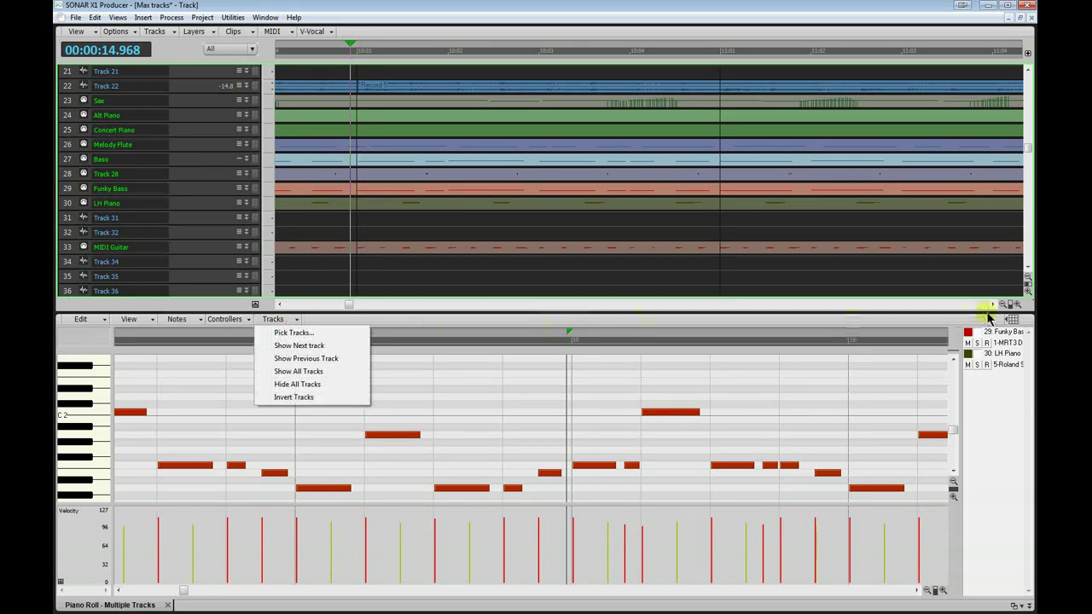
{"action": "left_click", "coordinate": [294, 334]}
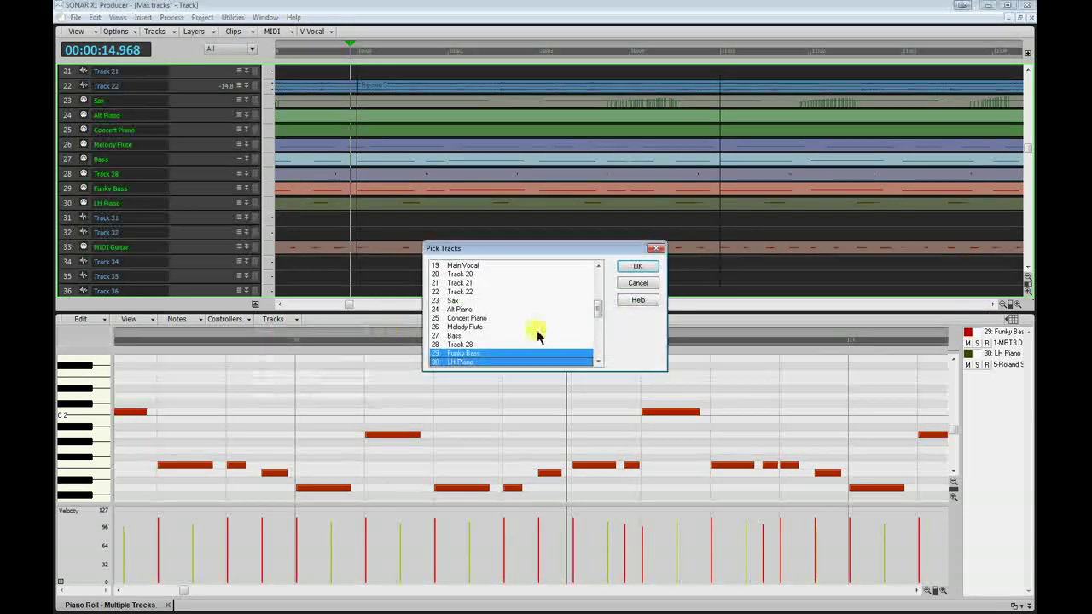
{"action": "scroll", "coordinate": [595, 354], "scroll_direction": "down", "scroll_amount": 4}
{"action": "scroll", "coordinate": [595, 354], "scroll_direction": "down", "scroll_amount": 4}
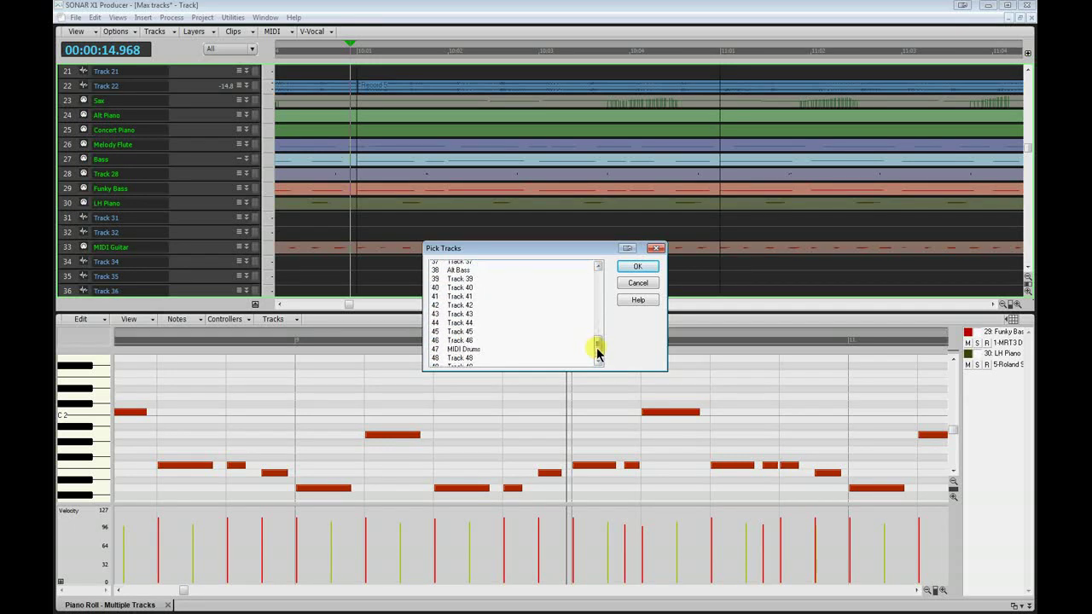
{"action": "left_click", "coordinate": [478, 319]}
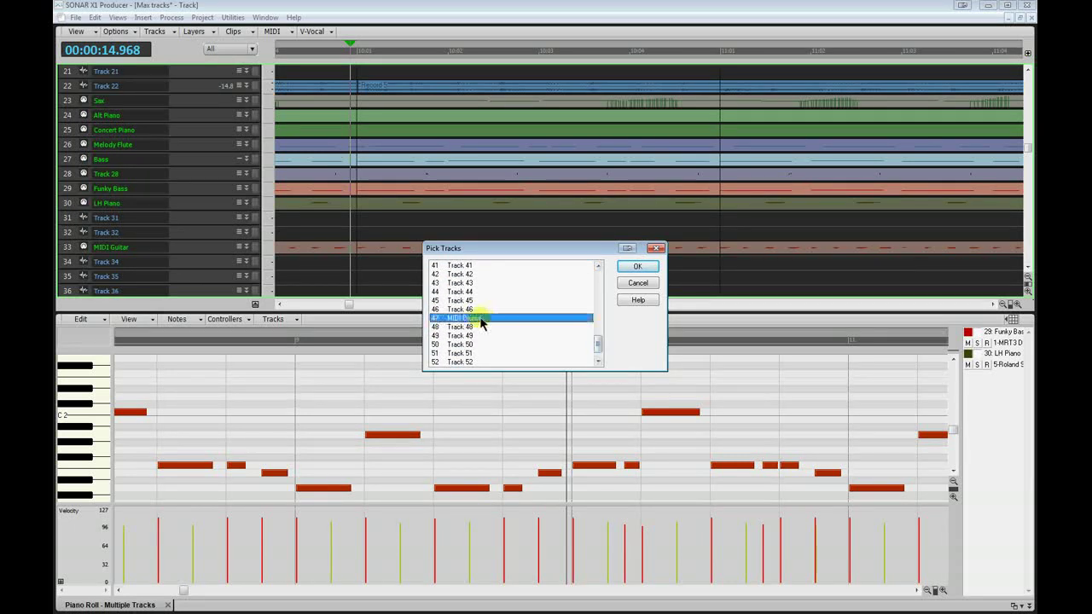
{"action": "left_click", "coordinate": [636, 268]}
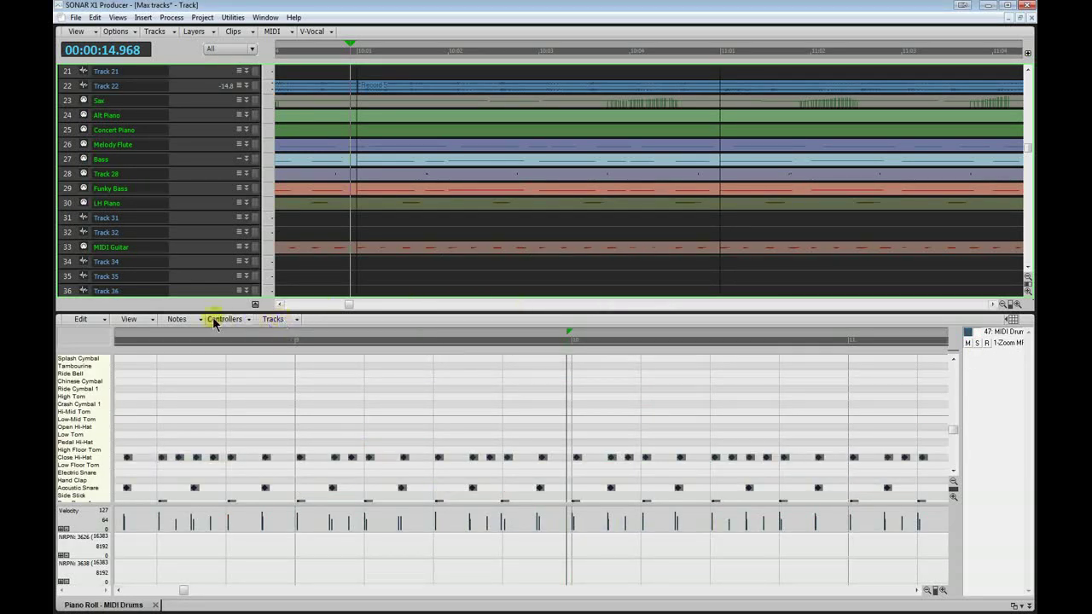
Hide the track pane and lock the MIDI Drums piano roll to its track
{"action": "left_click", "coordinate": [149, 325]}
{"action": "left_click", "coordinate": [159, 332]}
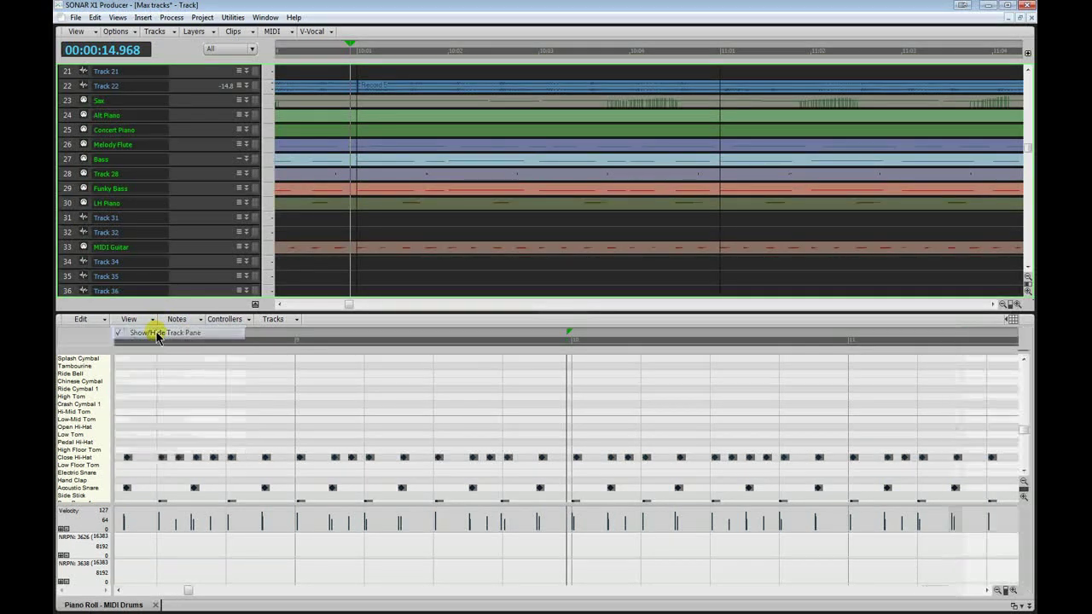
{"action": "right_click", "coordinate": [114, 602]}
{"action": "left_click", "coordinate": [162, 595]}
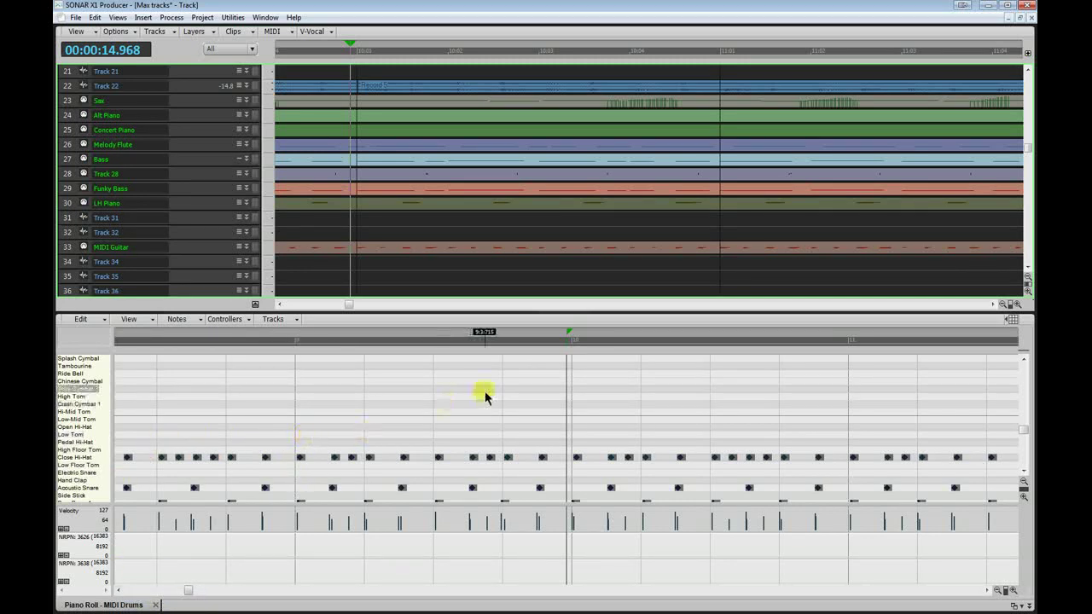
Load LH Piano into a new piano roll tab and lock it to its track
{"action": "double_click", "coordinate": [511, 255]}
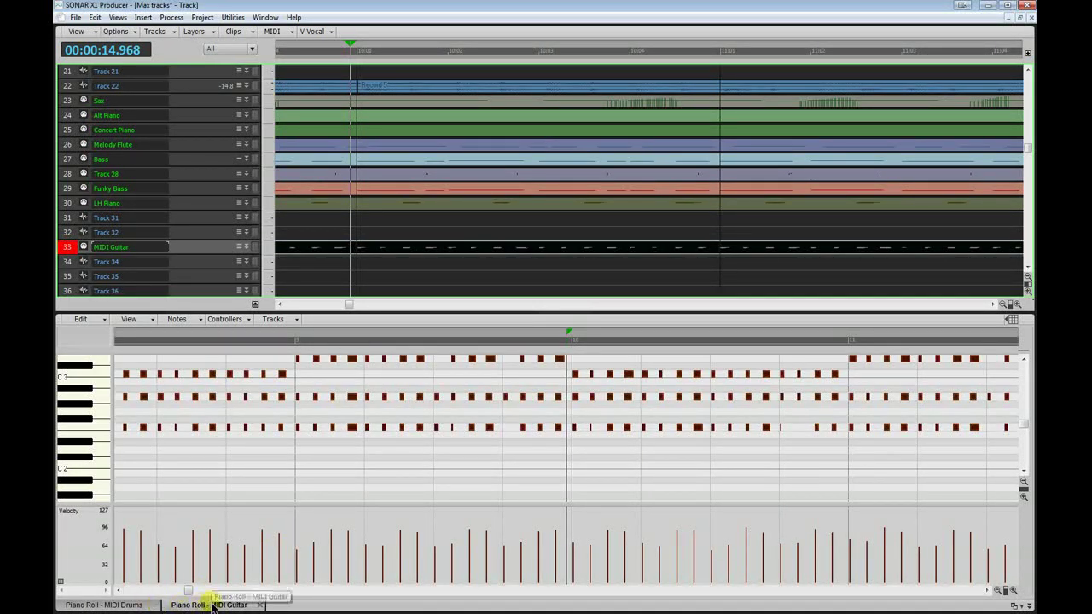
{"action": "double_click", "coordinate": [475, 211]}
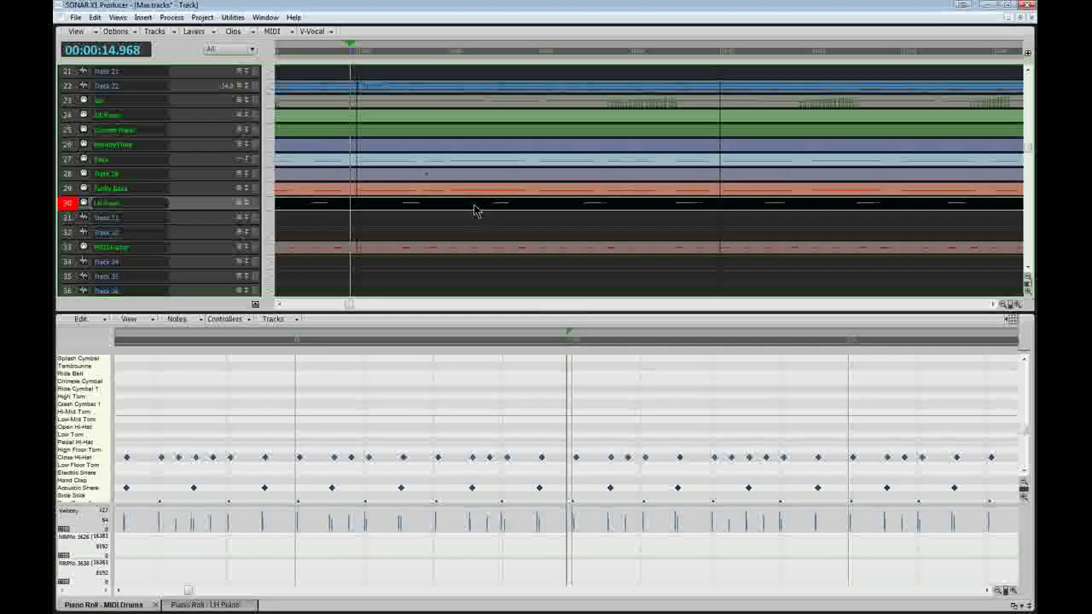
{"action": "left_click", "coordinate": [201, 604]}
{"action": "right_click", "coordinate": [207, 604]}
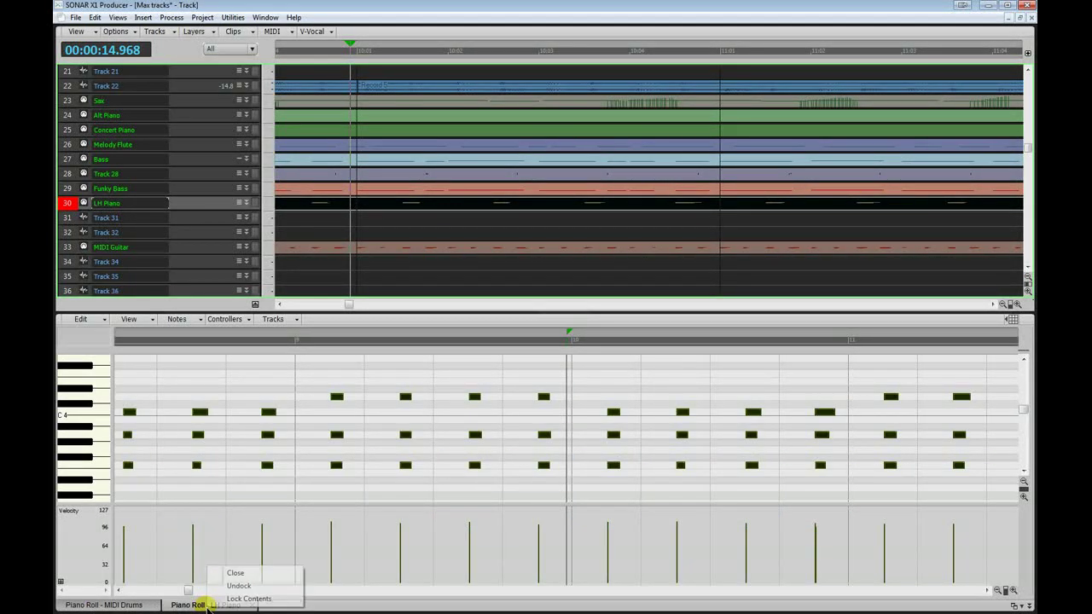
{"action": "left_click", "coordinate": [247, 600]}
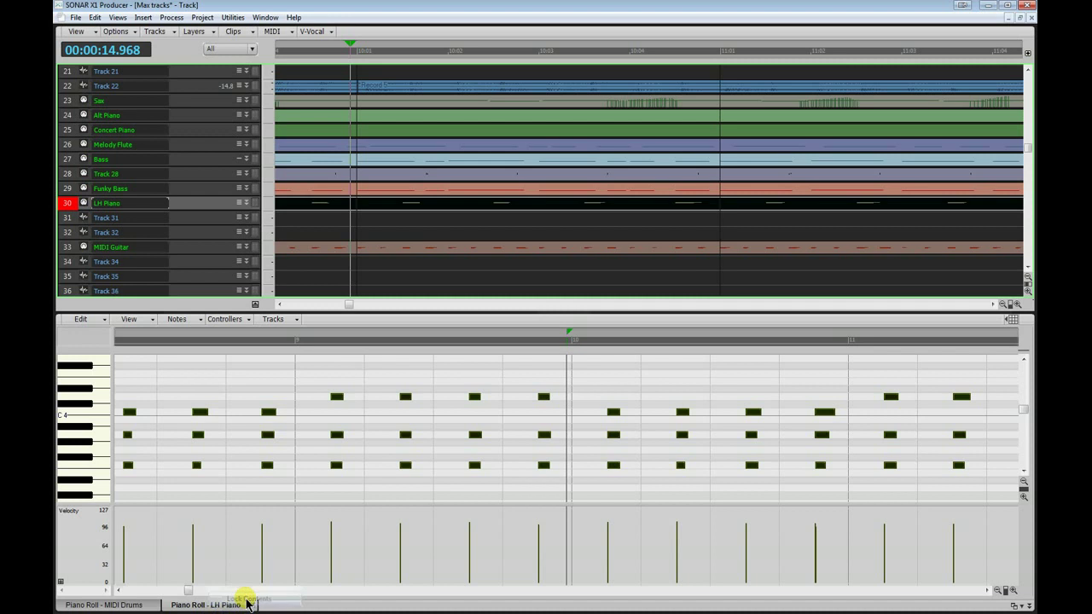
Open Funky Bass in a new piano roll tab and lock it to its track
{"action": "double_click", "coordinate": [503, 190]}
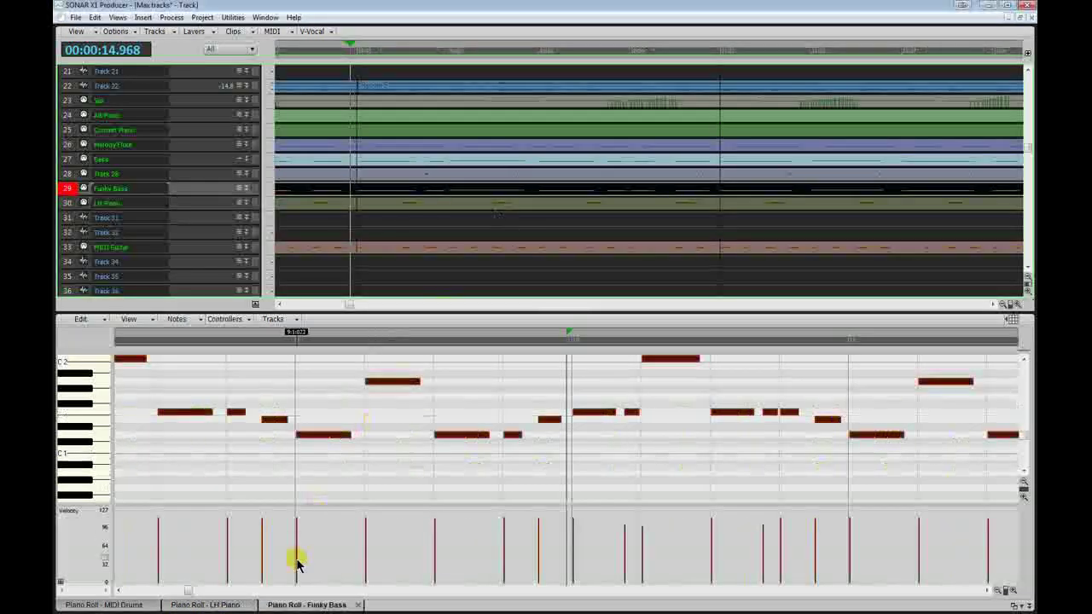
{"action": "right_click", "coordinate": [305, 605]}
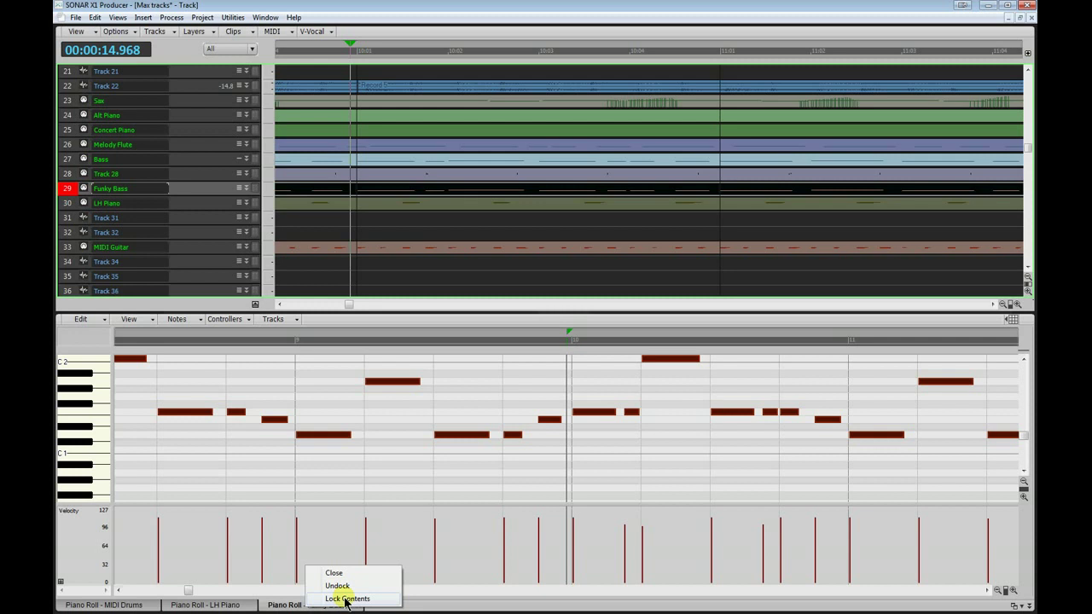
{"action": "left_click", "coordinate": [345, 600]}
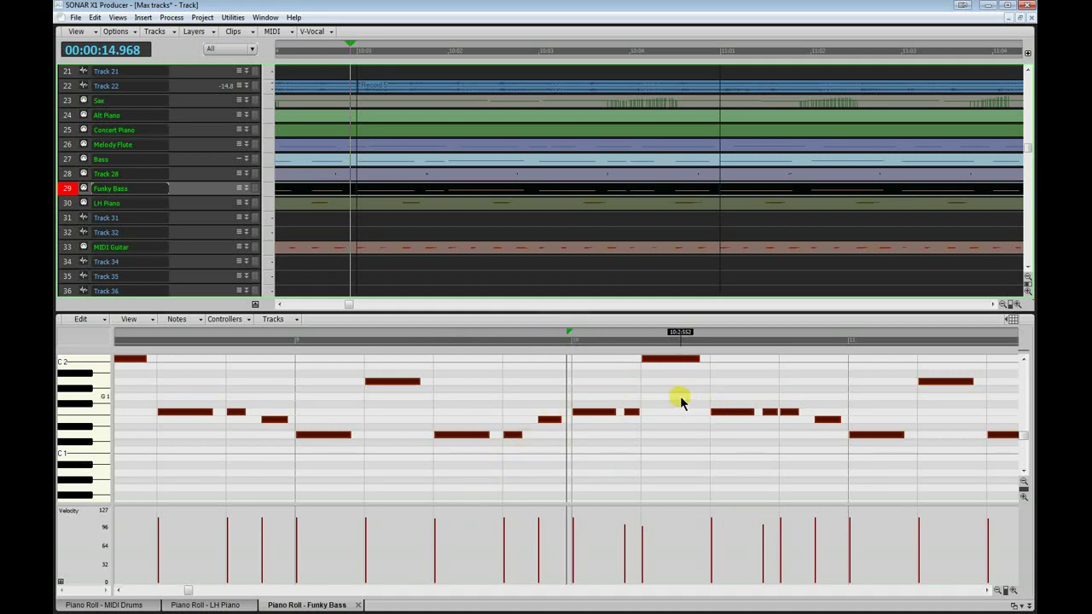
Maximize the piano roll with Shift+D and move the now time slightly later
{"action": "key", "text": "shift+d"}
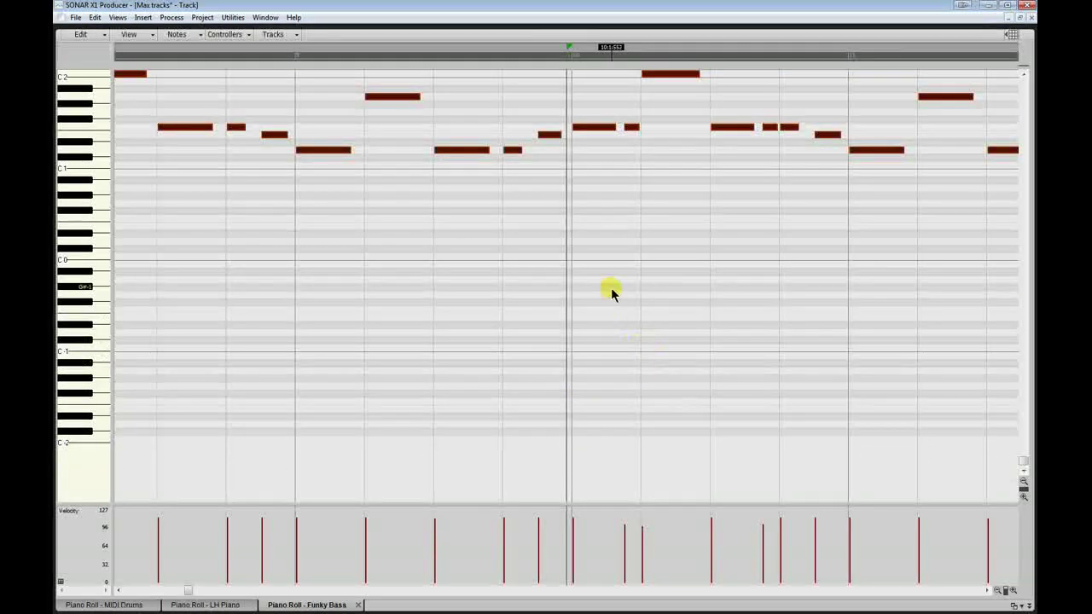
{"action": "scroll", "coordinate": [605, 330], "scroll_direction": "up", "scroll_amount": 3}
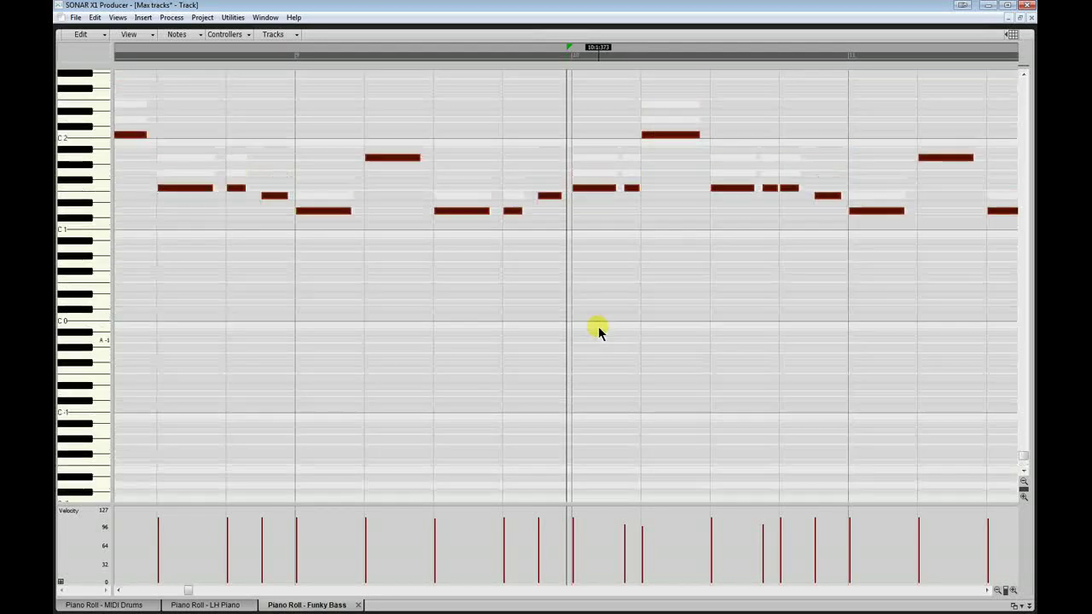
{"action": "left_click", "coordinate": [598, 332]}
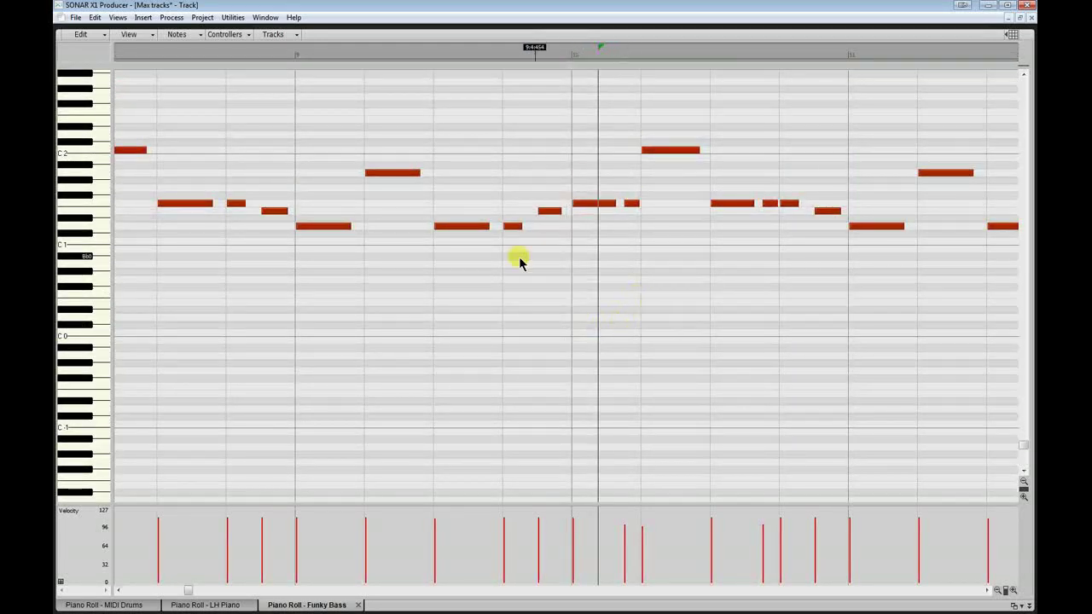
Cycle through the LH Piano, MIDI Drums and Funky Bass piano roll tabs
{"action": "left_click", "coordinate": [206, 606]}
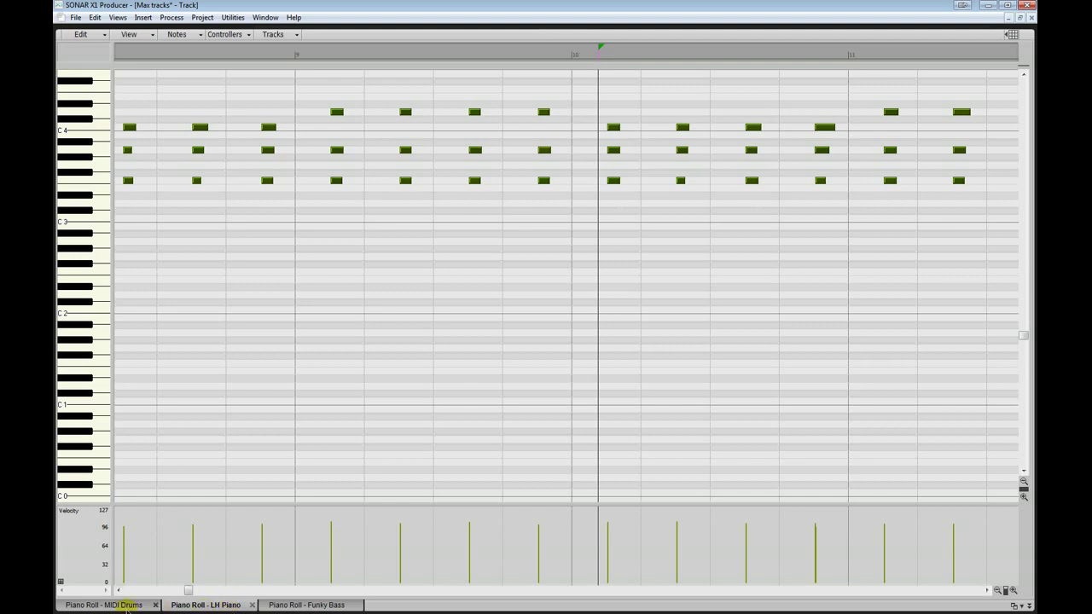
{"action": "left_click", "coordinate": [120, 606]}
{"action": "left_click", "coordinate": [322, 605]}
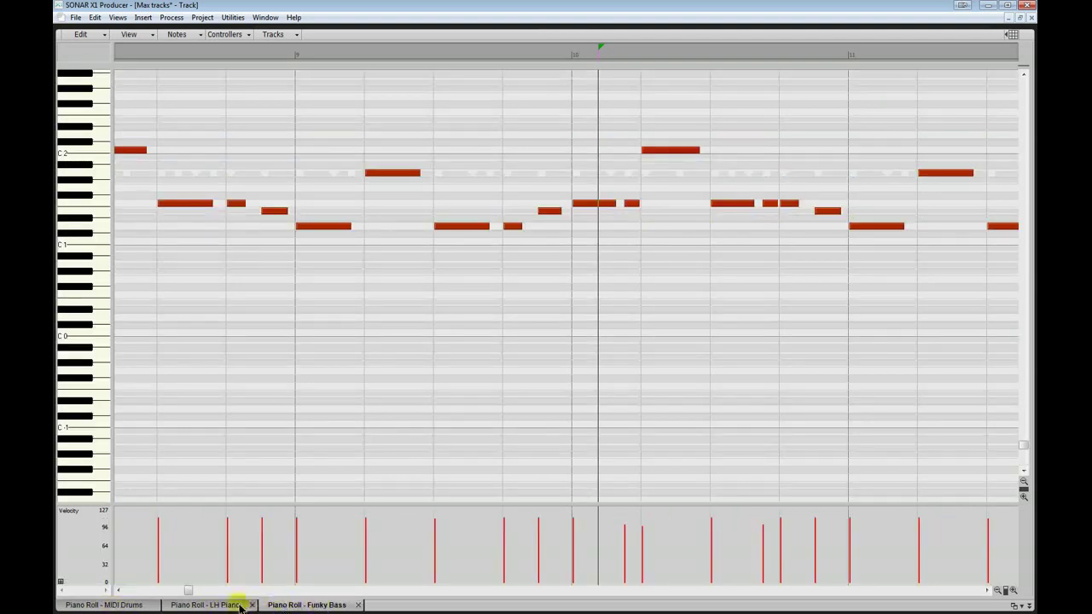
{"action": "left_click", "coordinate": [218, 605]}
{"action": "left_click", "coordinate": [132, 606]}
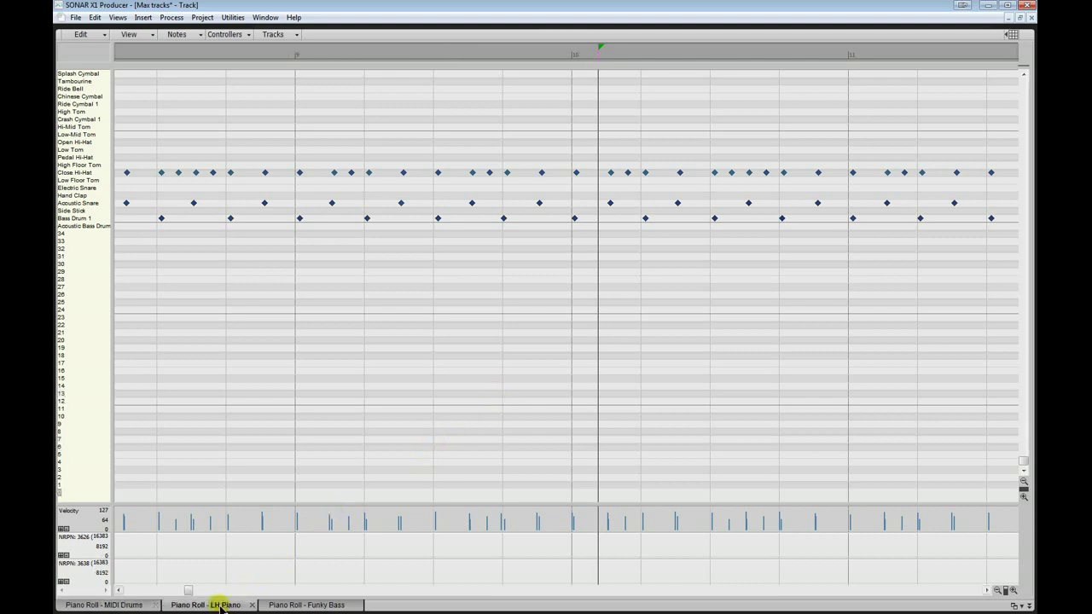
{"action": "left_click", "coordinate": [311, 605]}
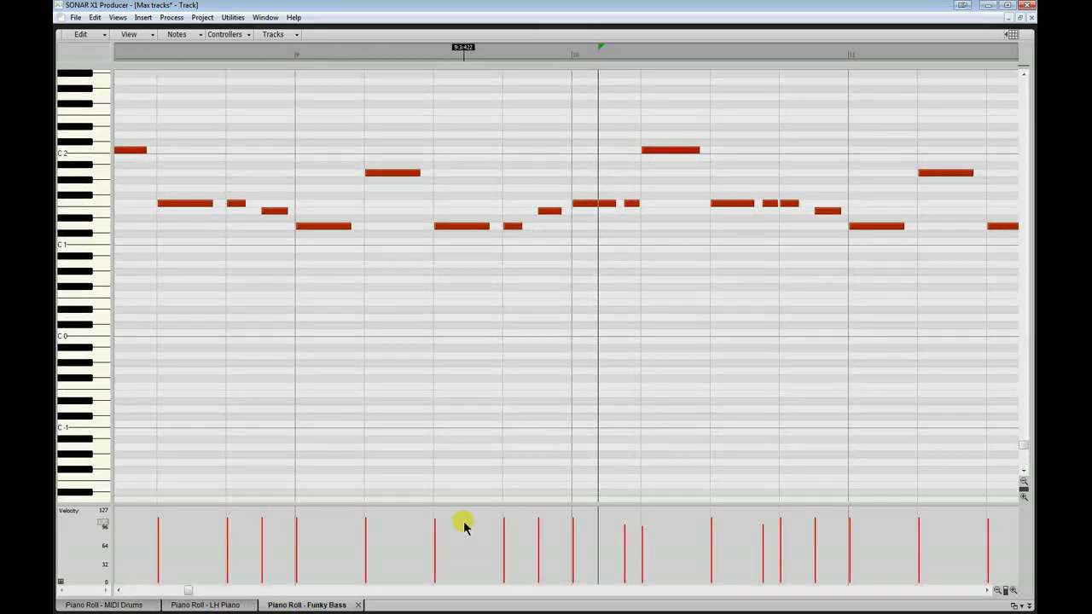
Check the Funky Bass tab's lock, move the now time near bar 9, then switch tabs
{"action": "right_click", "coordinate": [332, 605]}
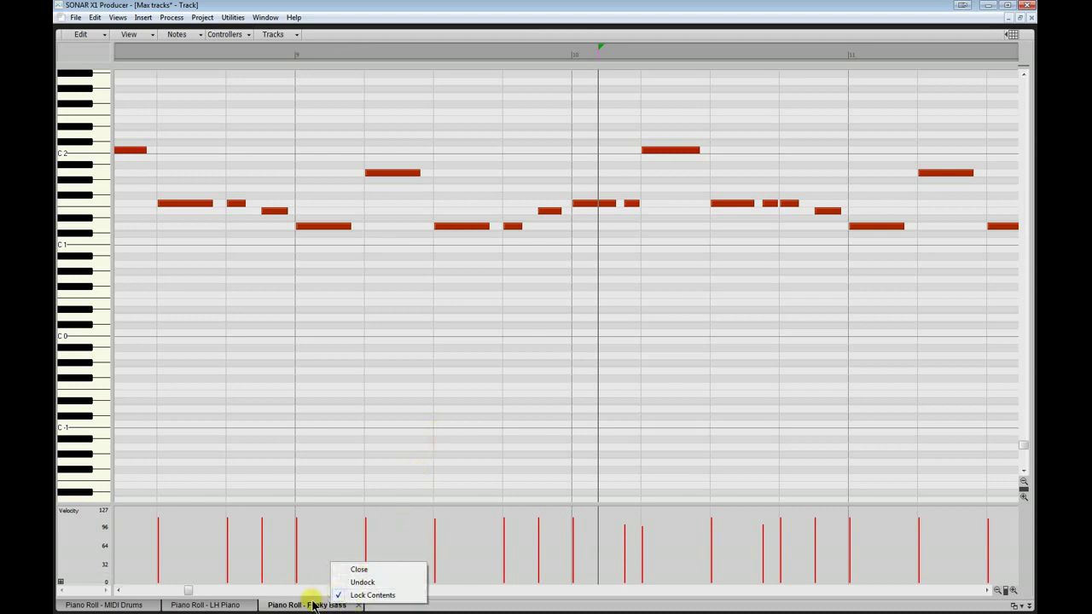
{"action": "left_click", "coordinate": [383, 434]}
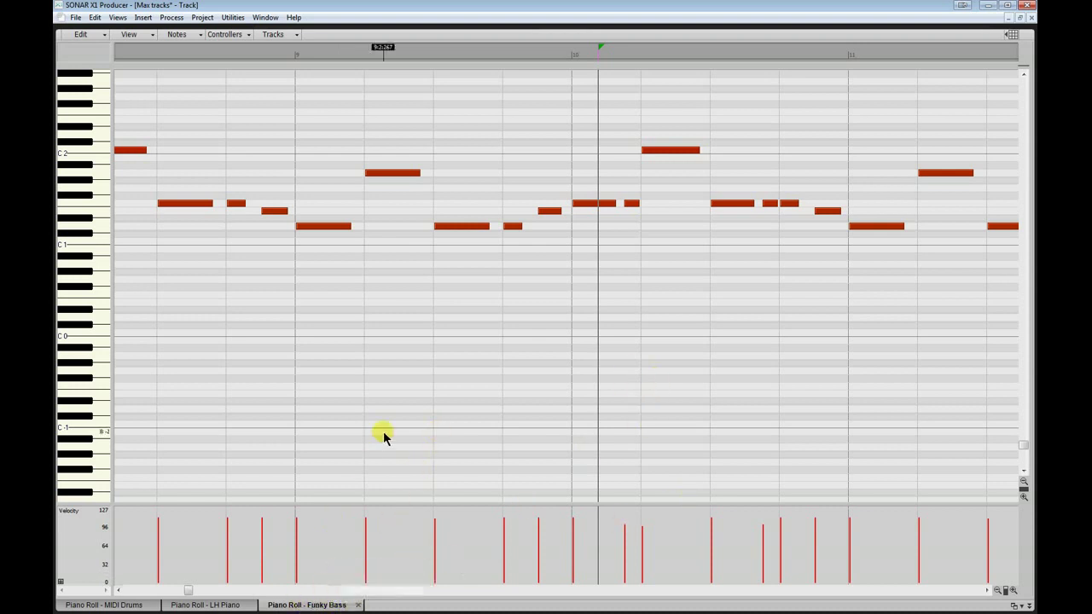
{"action": "left_click", "coordinate": [384, 435]}
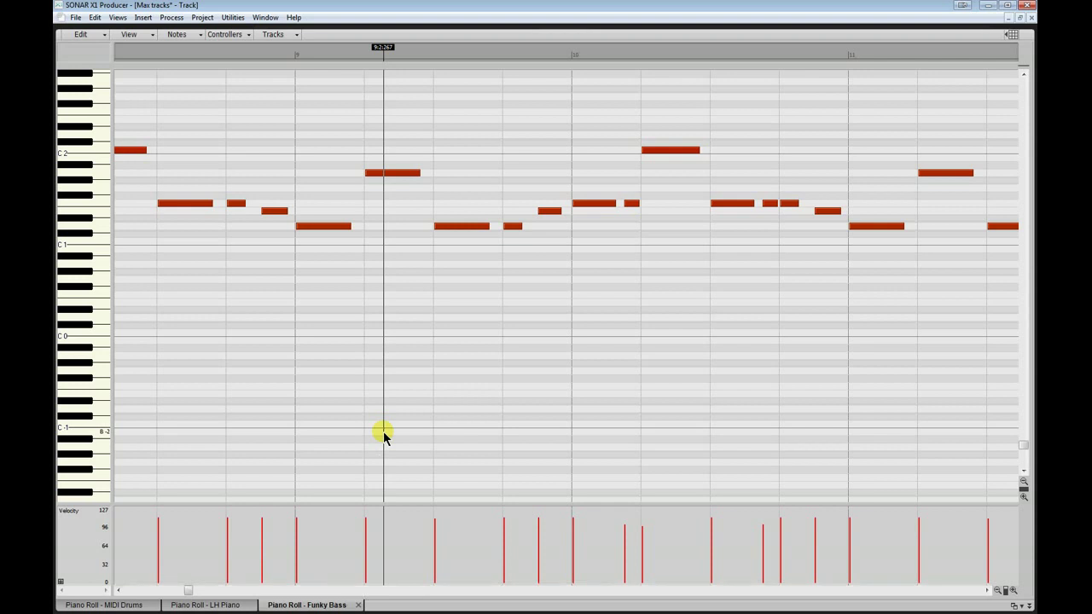
{"action": "left_click", "coordinate": [383, 435]}
{"action": "key", "text": "ctrl+shift+Tab"}
{"action": "key", "text": "ctrl+shift+Tab"}
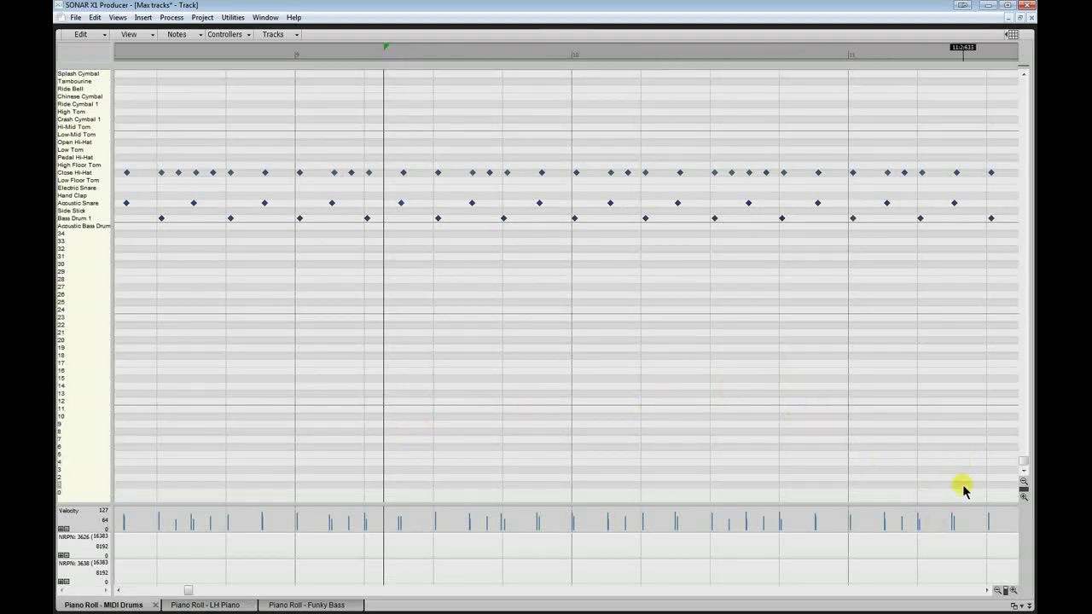
Undock the MultiDock into a floating window, enlarge it and move it near the screen top
{"action": "left_click", "coordinate": [1029, 607]}
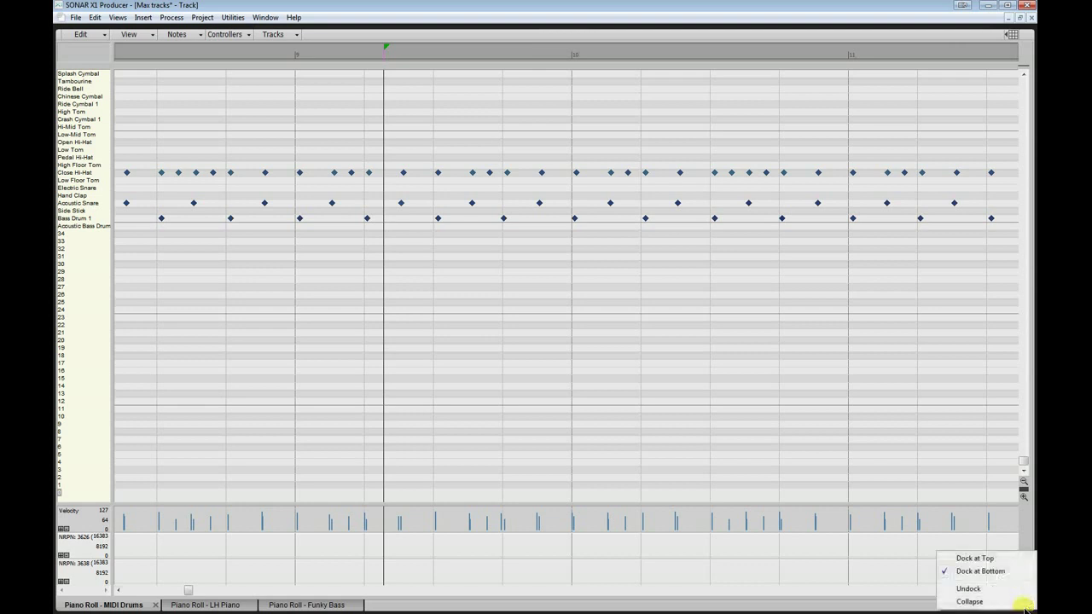
{"action": "left_click", "coordinate": [977, 591]}
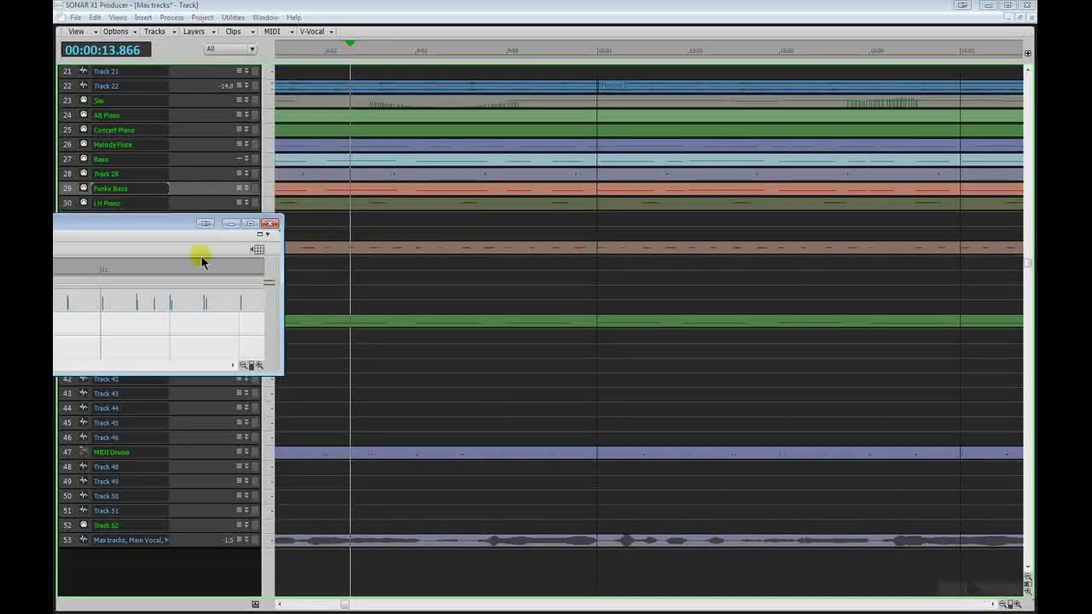
{"action": "left_click_drag", "start_coordinate": [128, 219], "coordinate": [876, 175]}
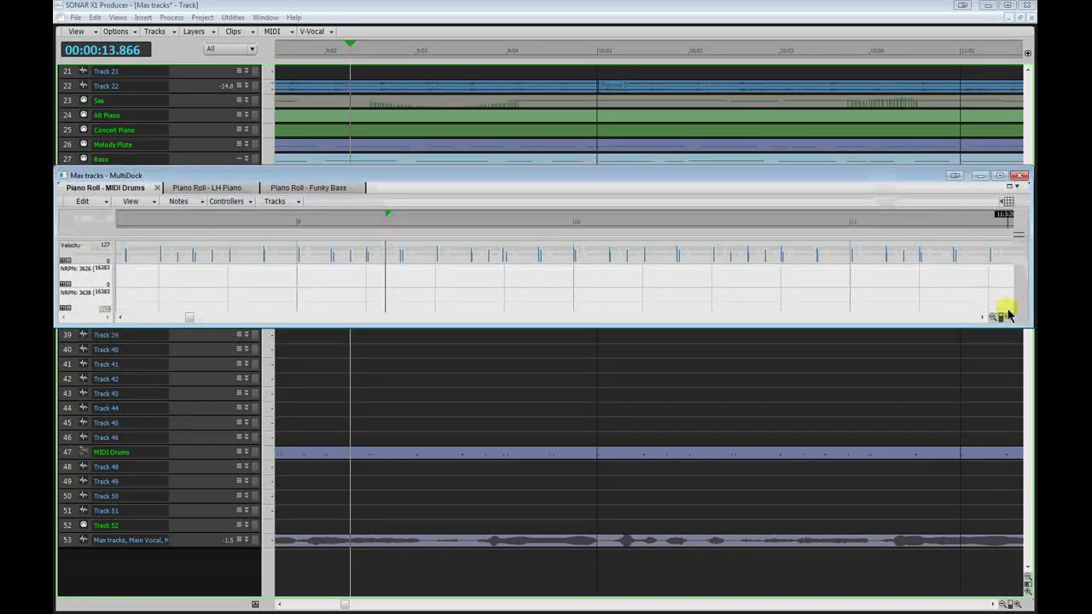
{"action": "left_click_drag", "start_coordinate": [1028, 325], "coordinate": [794, 593]}
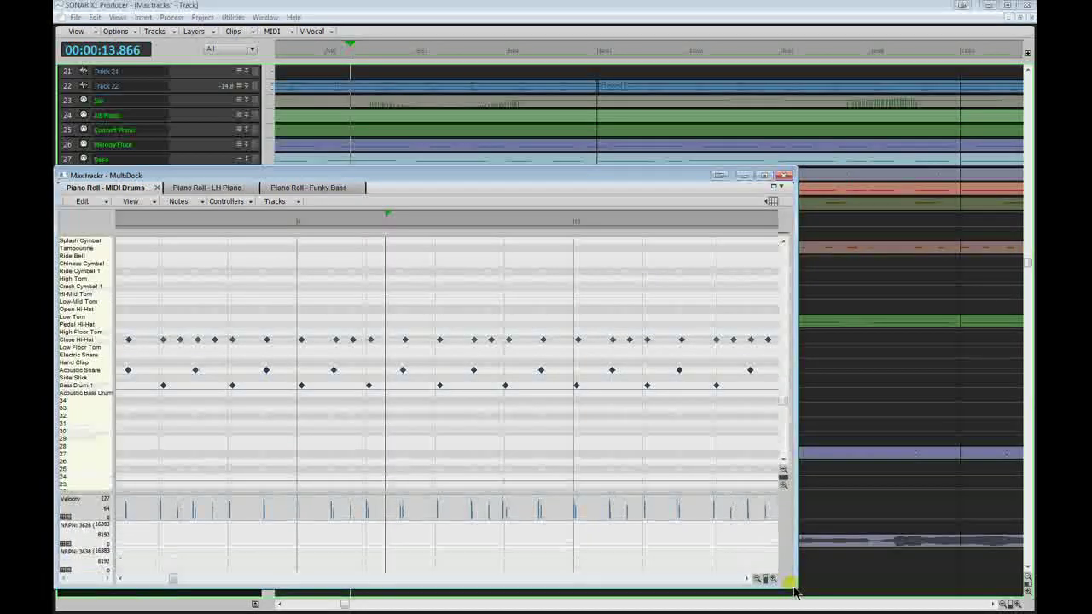
{"action": "left_click_drag", "start_coordinate": [538, 176], "coordinate": [555, 24]}
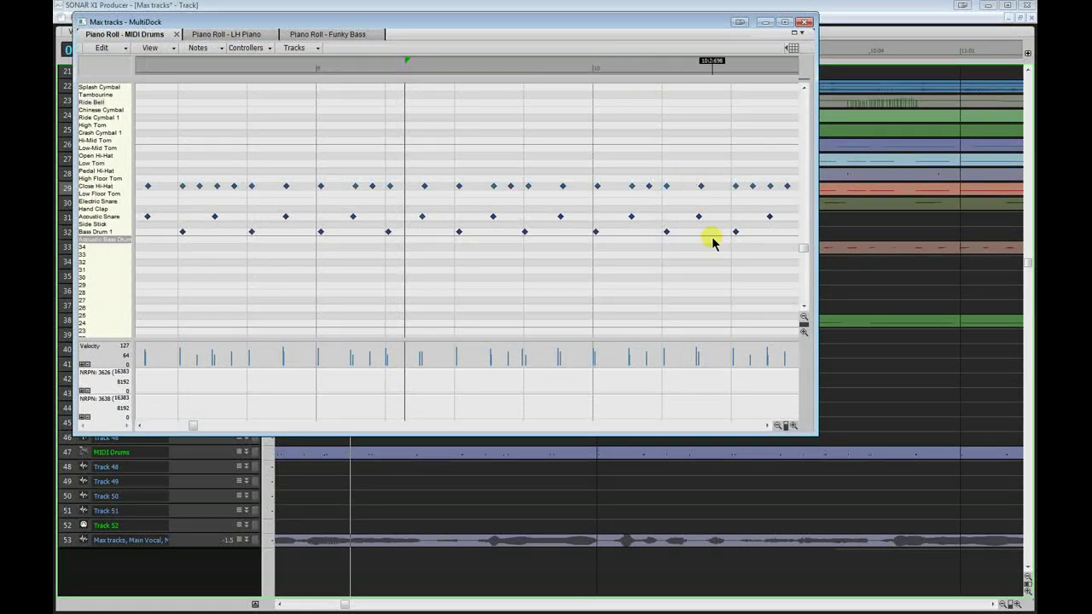
Stretch the floating window down to the screen bottom and check the Funky Bass, LH Piano, MIDI Drums tabs
{"action": "left_click_drag", "start_coordinate": [818, 437], "coordinate": [727, 606]}
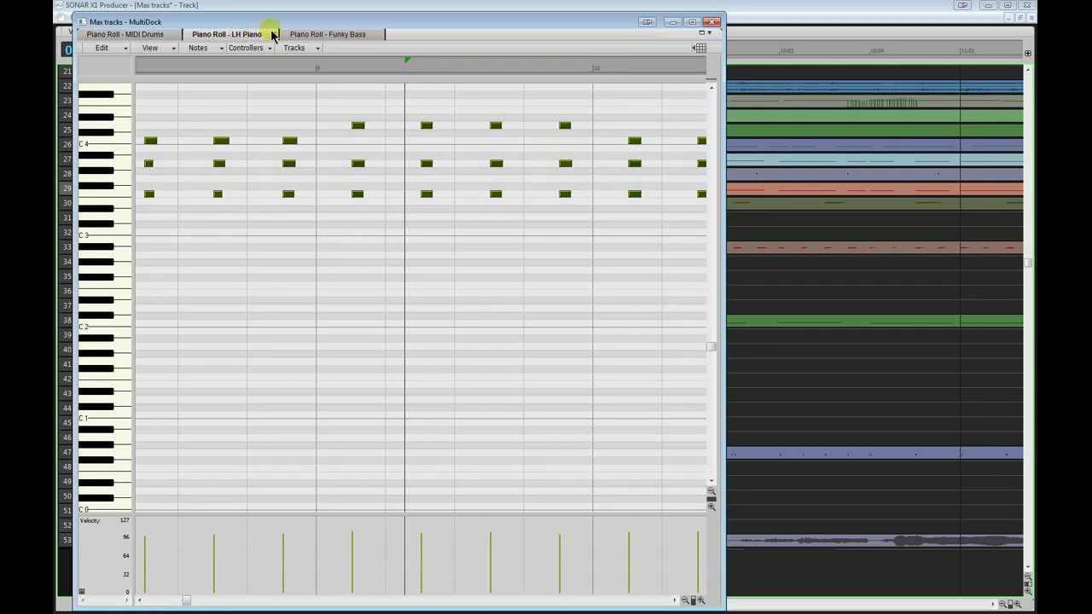
{"action": "left_click", "coordinate": [365, 34]}
{"action": "left_click", "coordinate": [239, 35]}
{"action": "left_click", "coordinate": [150, 35]}
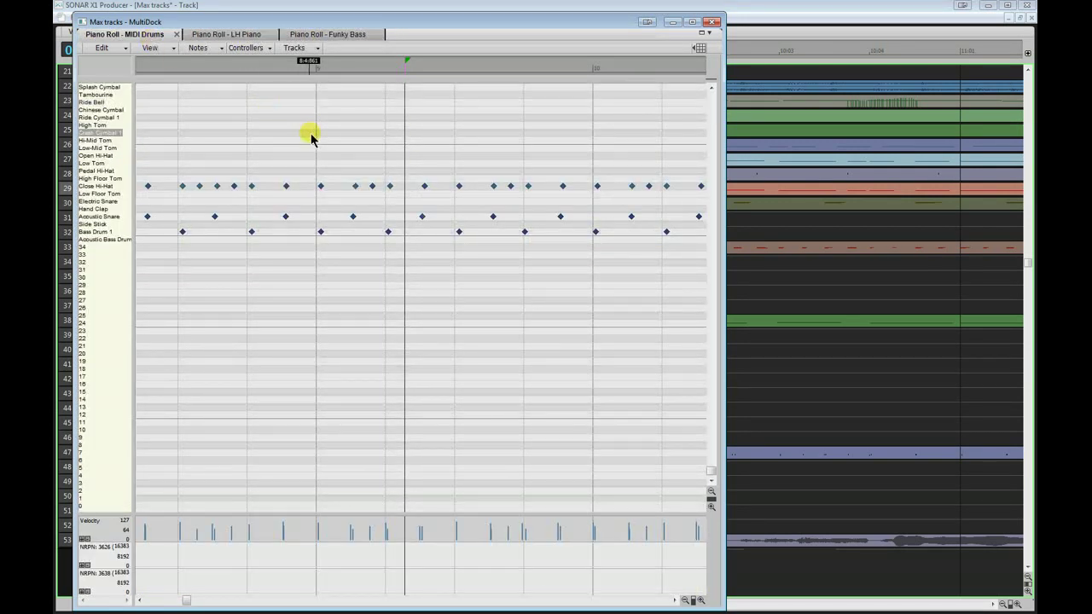
Toggle the MultiDock with D, then Ctrl+Tab through to the Funky Bass tab
{"action": "key", "text": "d"}
{"action": "key", "text": "d"}
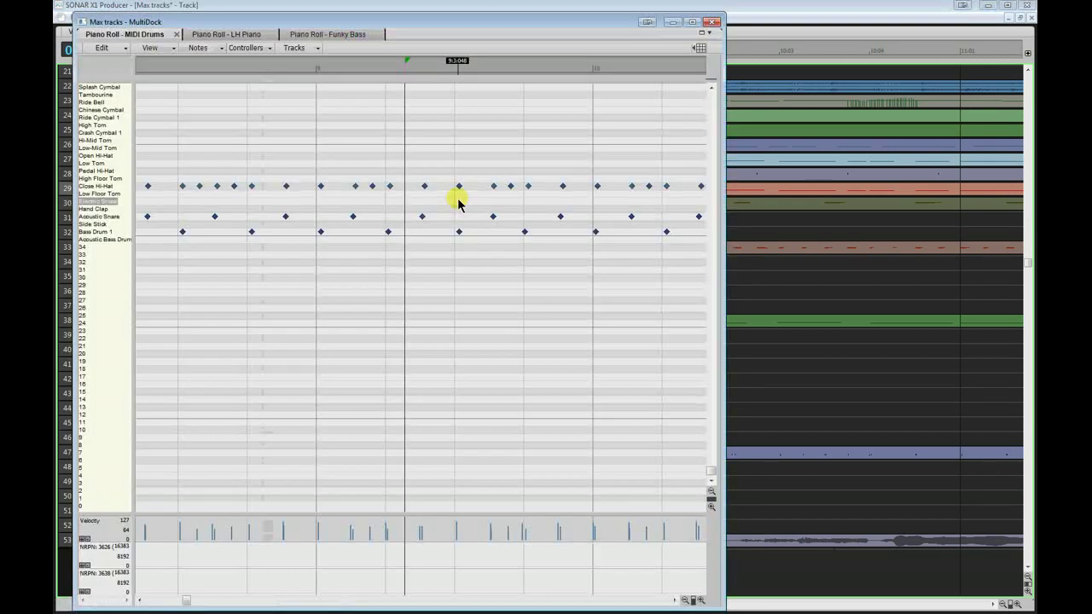
{"action": "key", "text": "d"}
{"action": "key", "text": "d"}
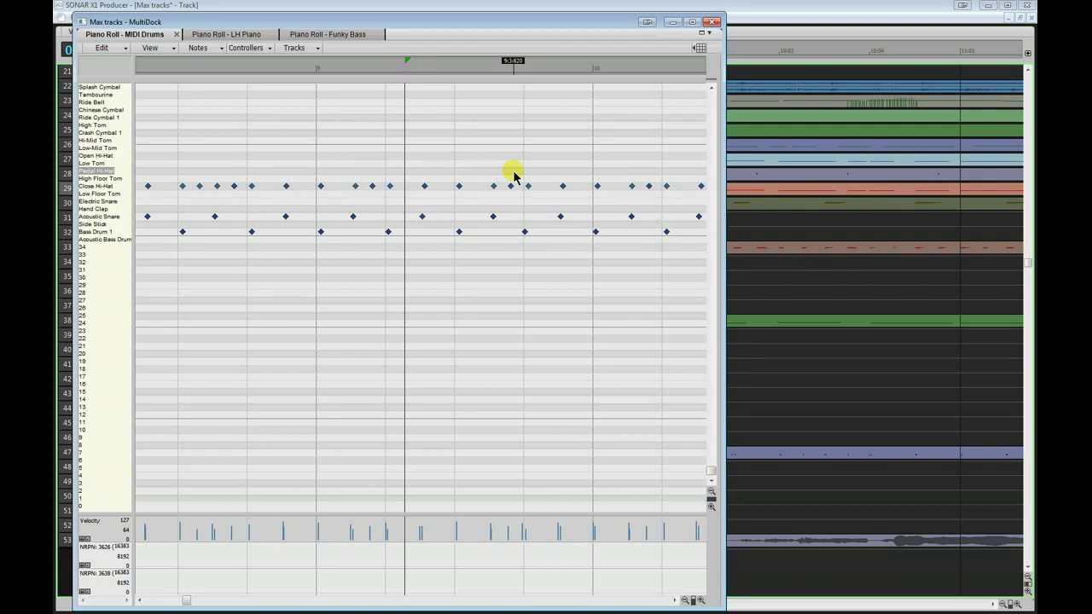
{"action": "key", "text": "ctrl+Tab"}
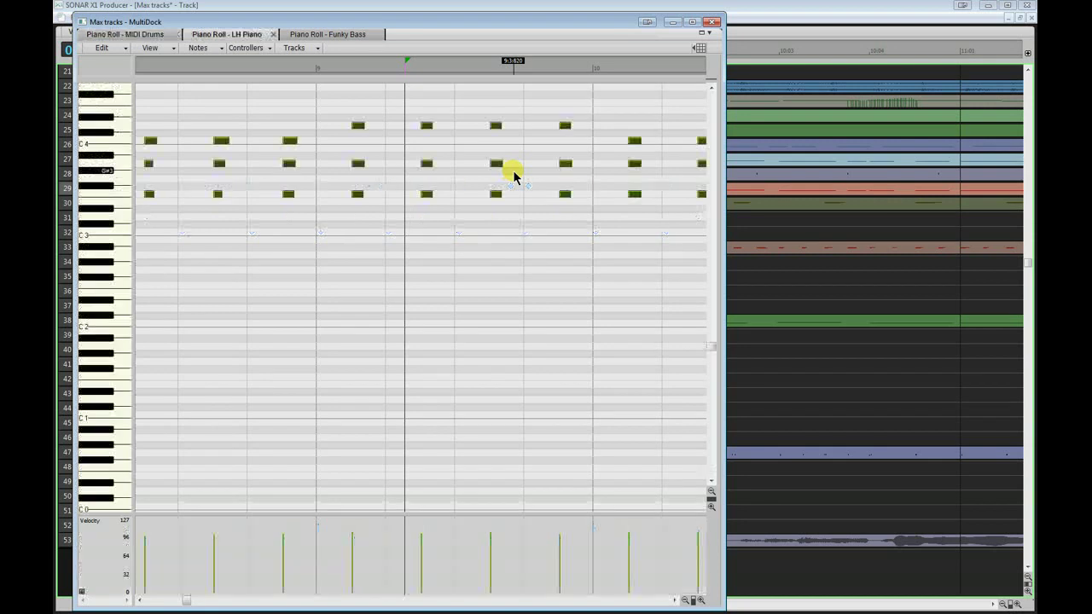
{"action": "key", "text": "ctrl+Tab"}
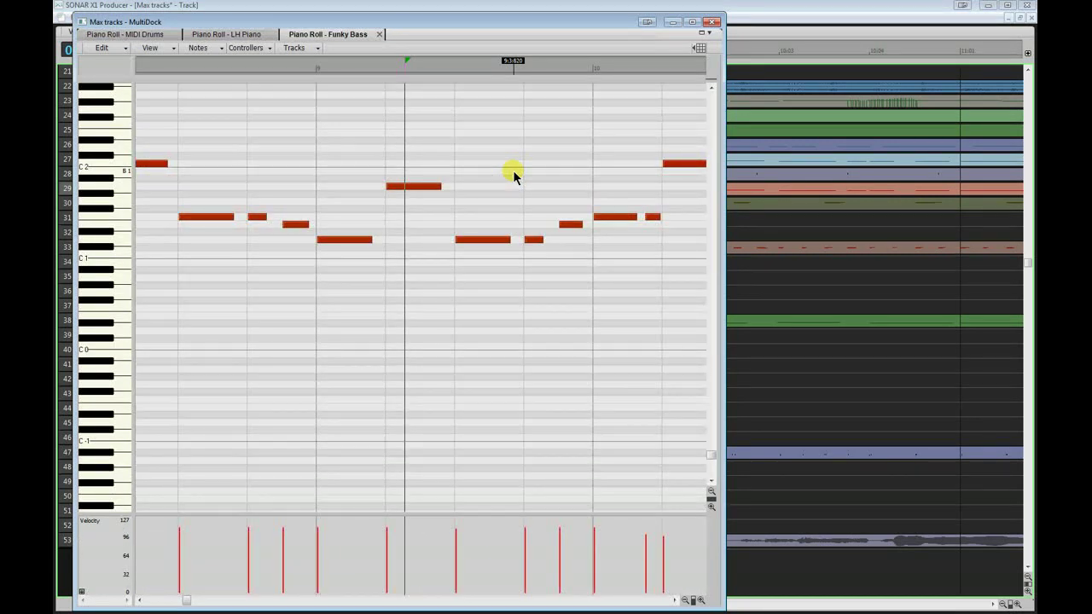